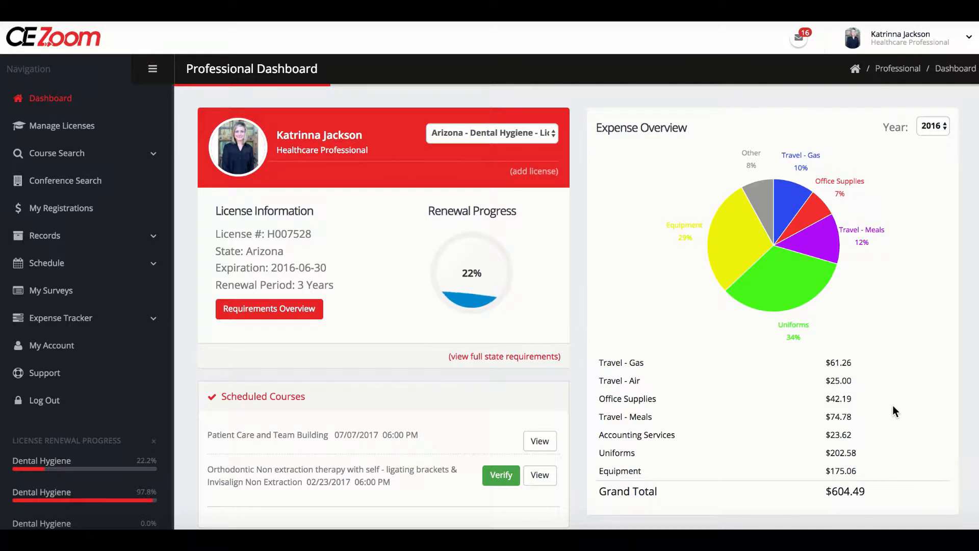
- Open the manual CE upload form from the dashboard and select all listed licenses as the target licenses / permits
scroll(836, 414, "down", 7)
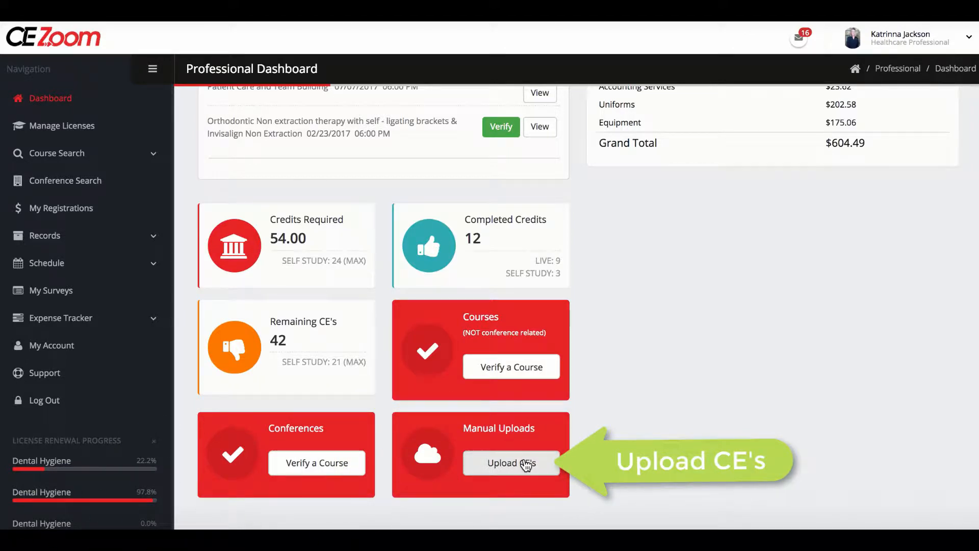
left_click(526, 464)
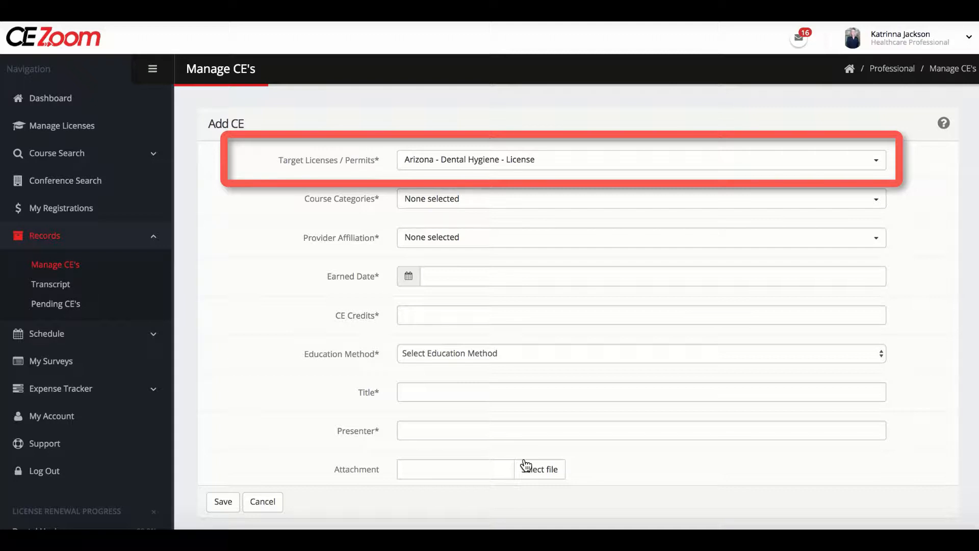
left_click(876, 162)
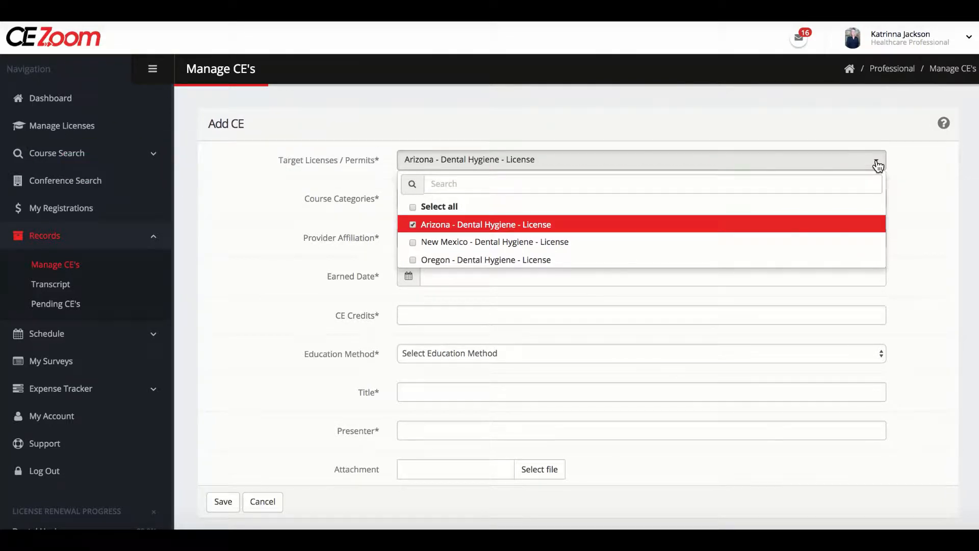
left_click(411, 207)
left_click(339, 213)
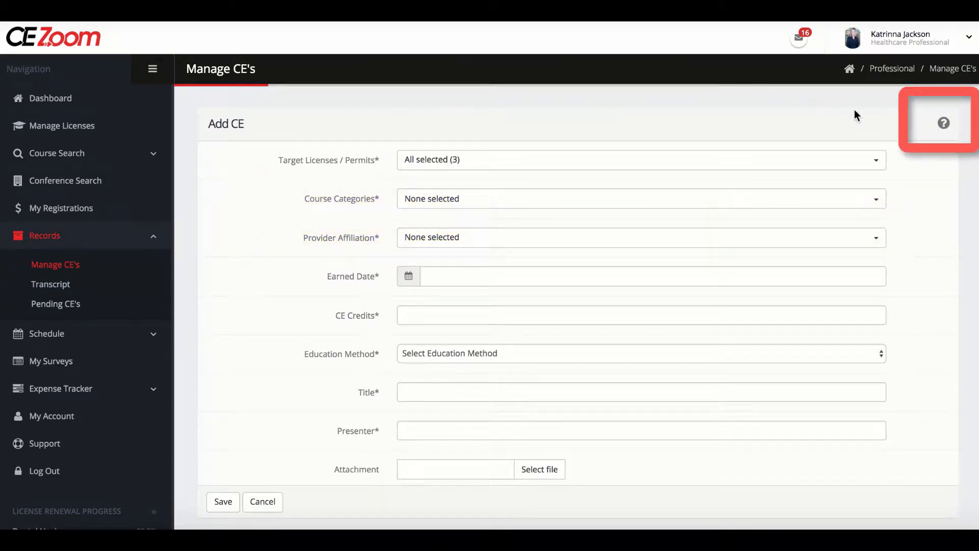
left_click(950, 124)
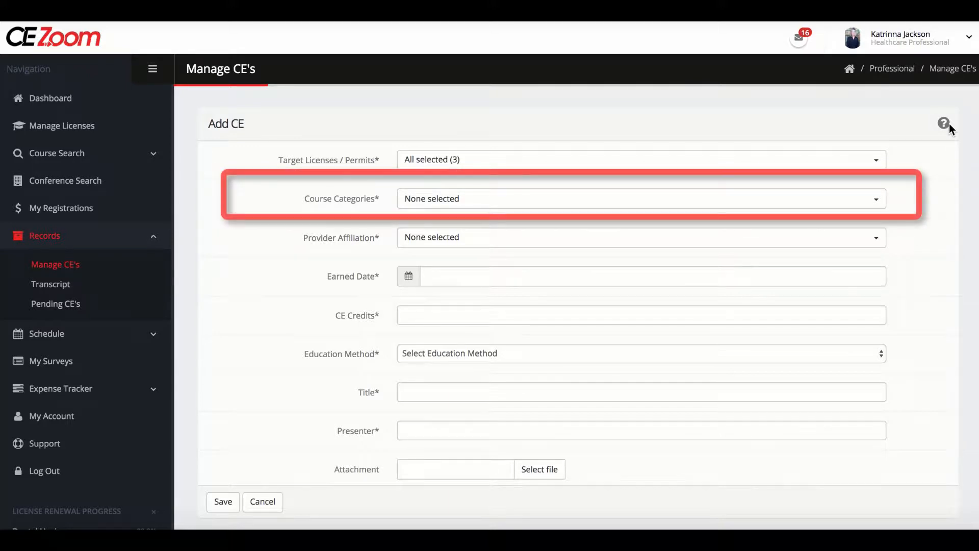
- Browse the available course categories for the new CE entry down to the oral health topics
left_click(878, 199)
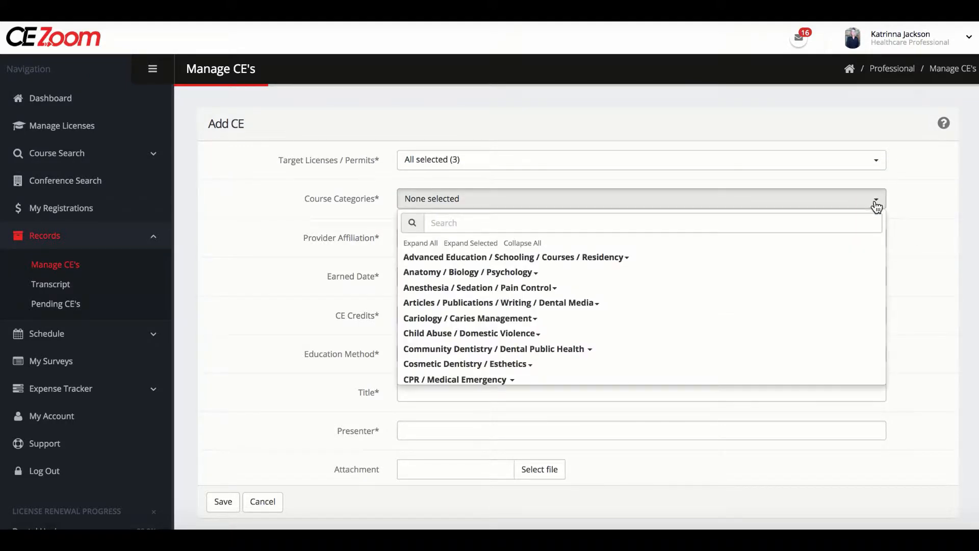
scroll(808, 267, "down", 5)
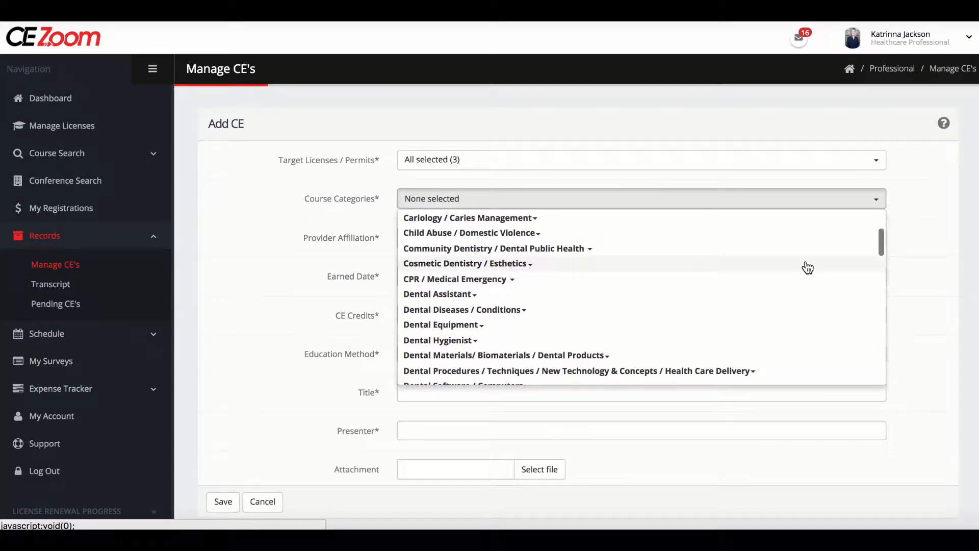
scroll(808, 267, "down", 4)
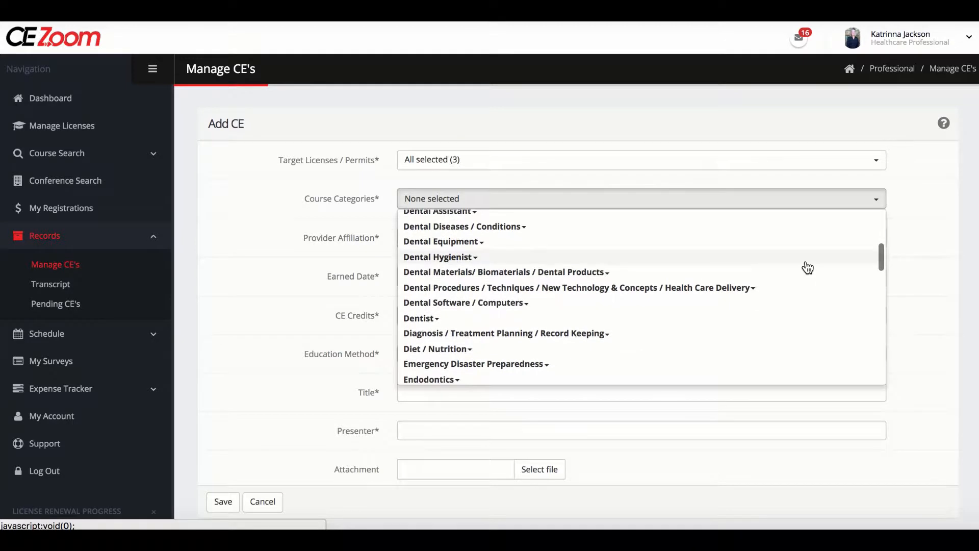
scroll(808, 268, "down", 3)
scroll(808, 268, "down", 4)
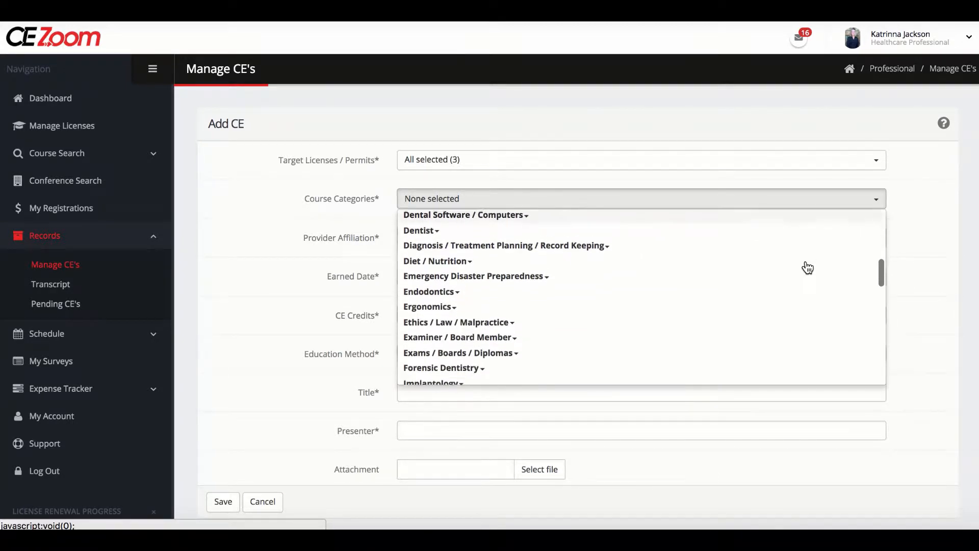
scroll(808, 268, "down", 7)
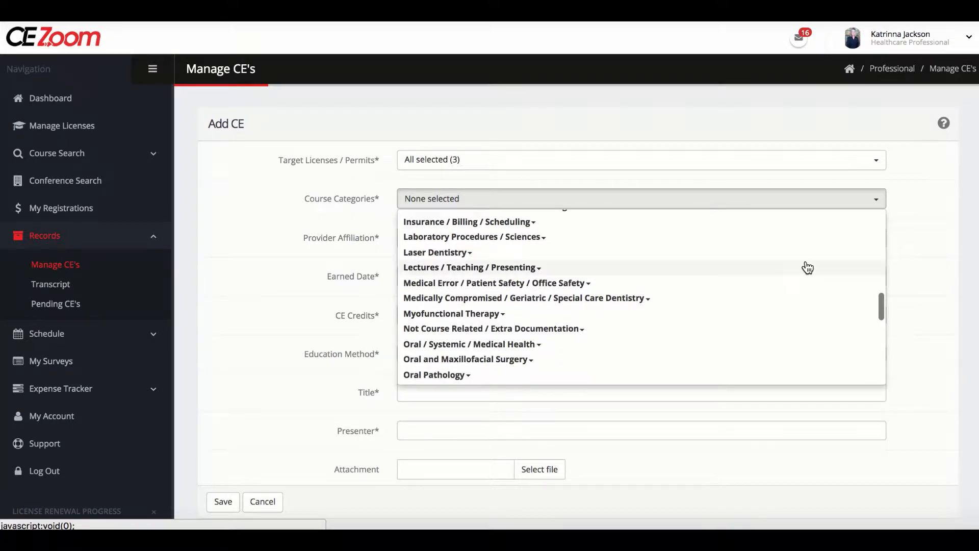
scroll(805, 267, "down", 4)
left_click(462, 288)
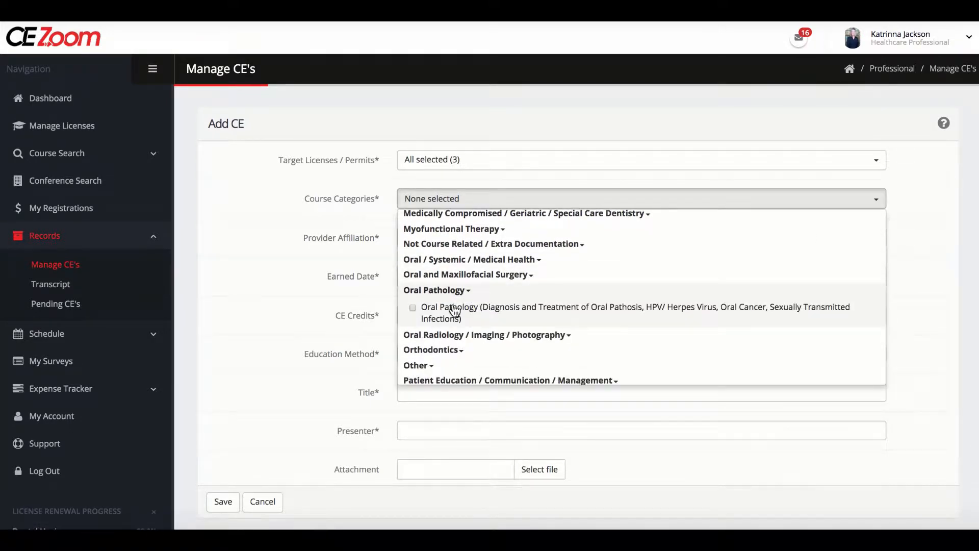
left_click(455, 309)
left_click(412, 323)
- Set the course category to Infection Control w/o OSHA within the Infection Control / OSHA / Waste Management group
scroll(464, 321, "up", 7)
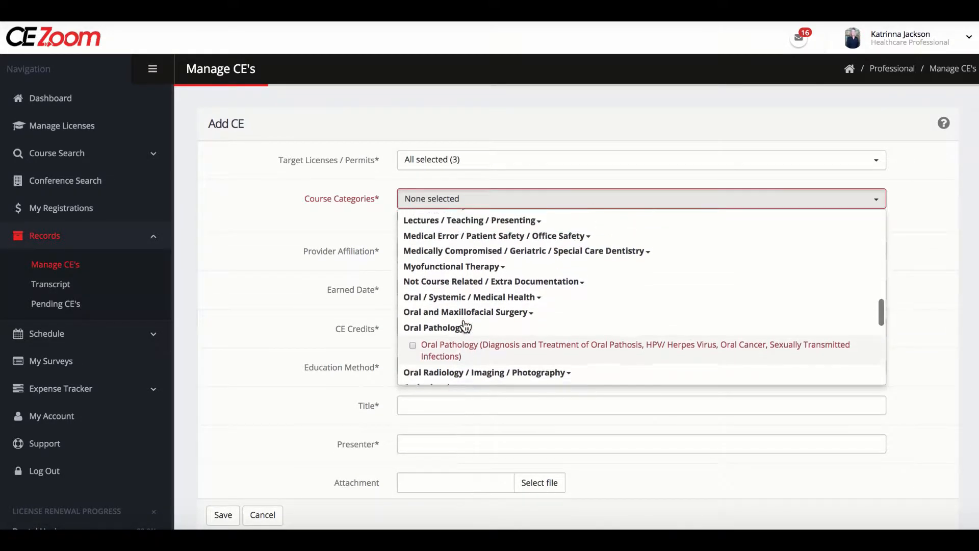
left_click(467, 271)
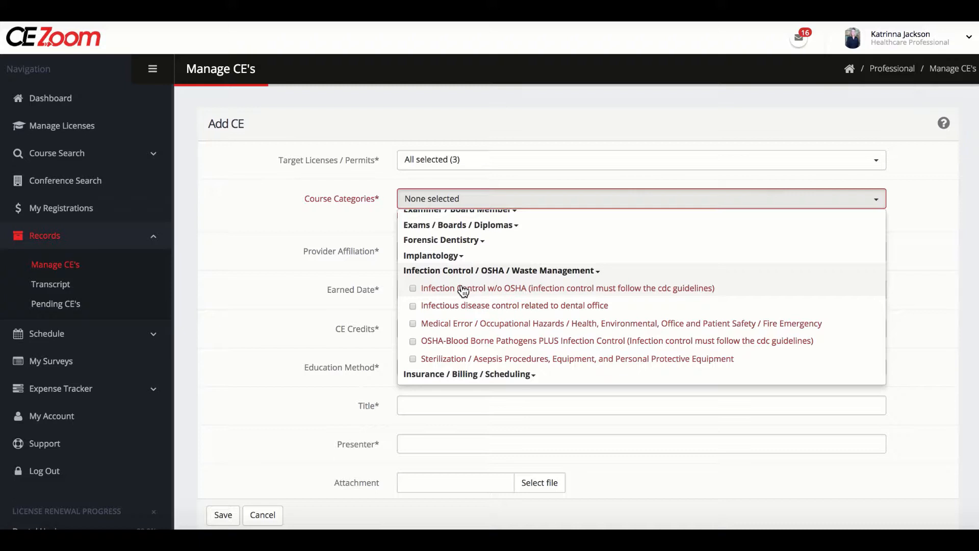
left_click(459, 289)
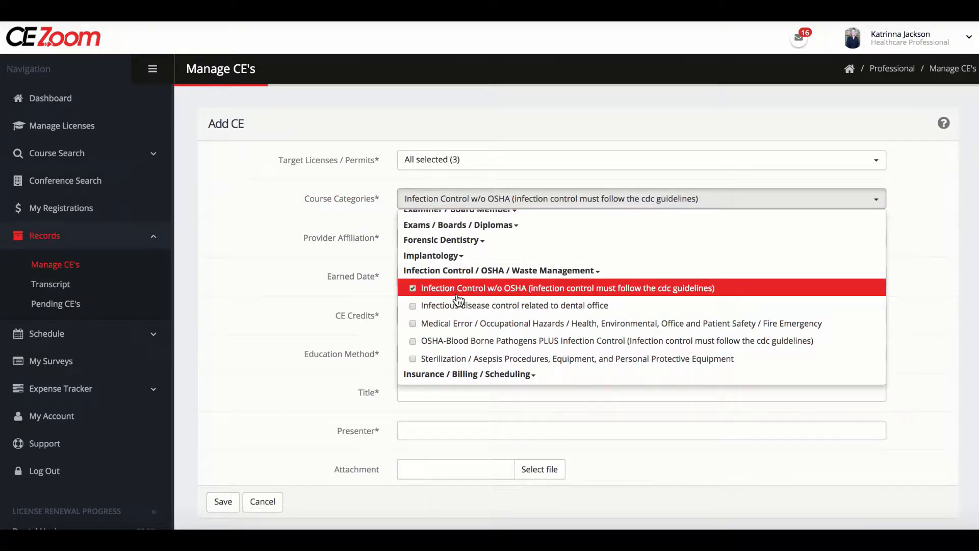
left_click(458, 307)
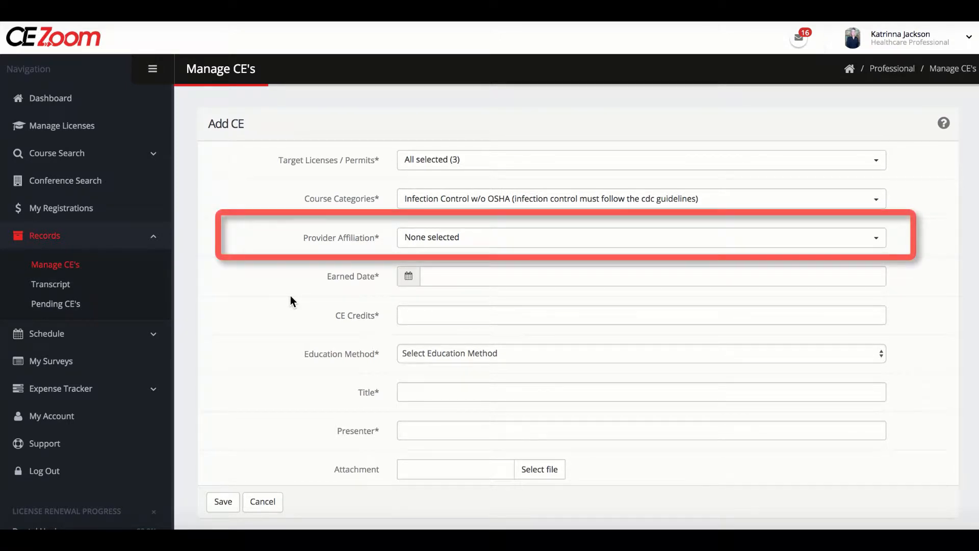
- Look through the whole list of provider affiliations and return to its beginning
left_click(436, 239)
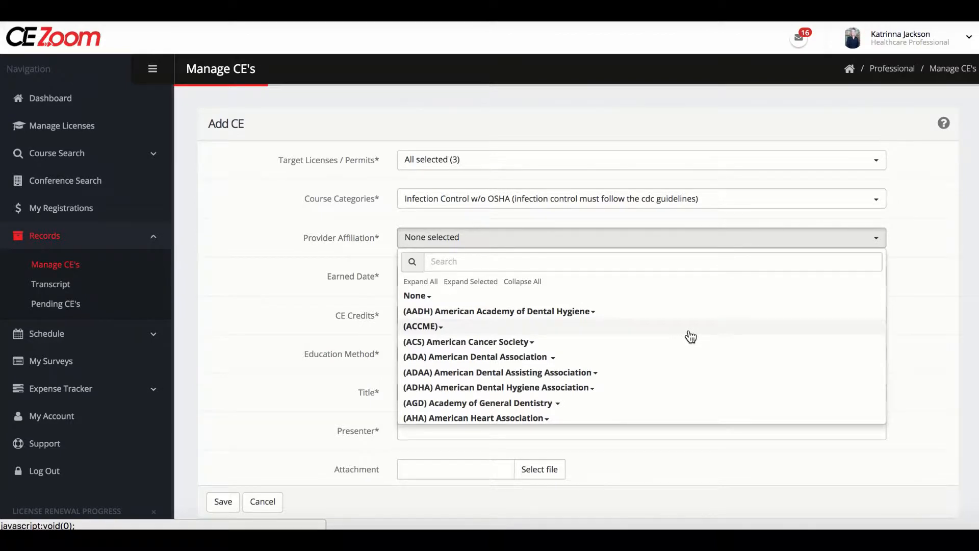
scroll(690, 336, "down", 2)
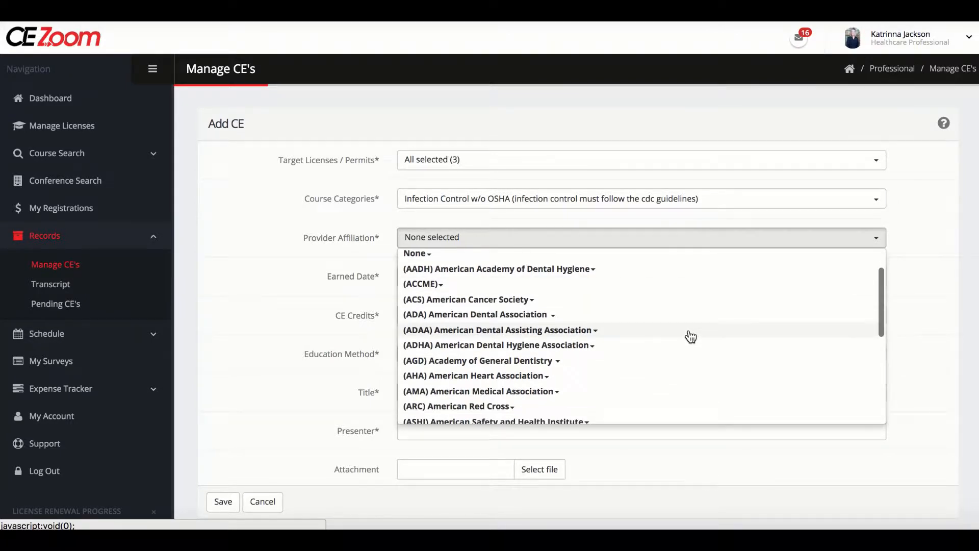
scroll(690, 337, "down", 3)
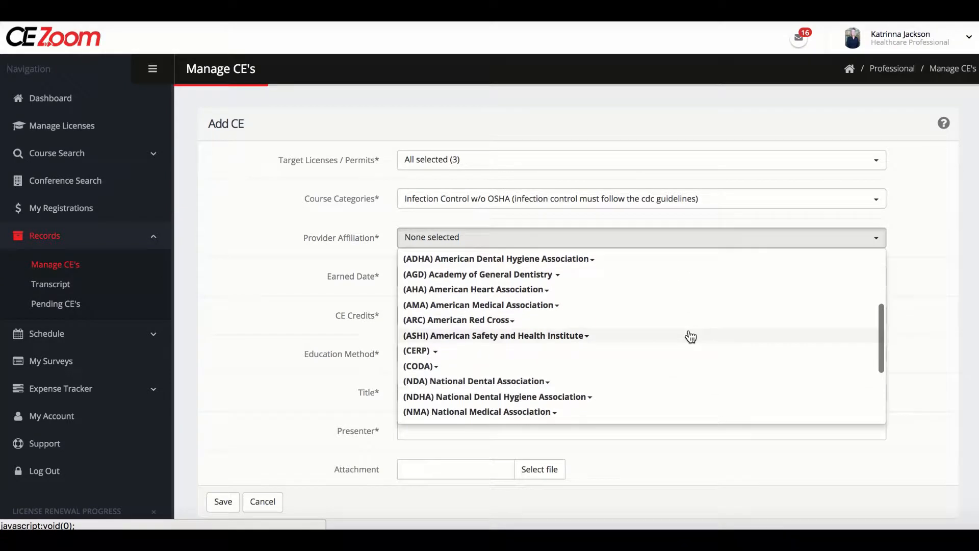
scroll(690, 336, "down", 3)
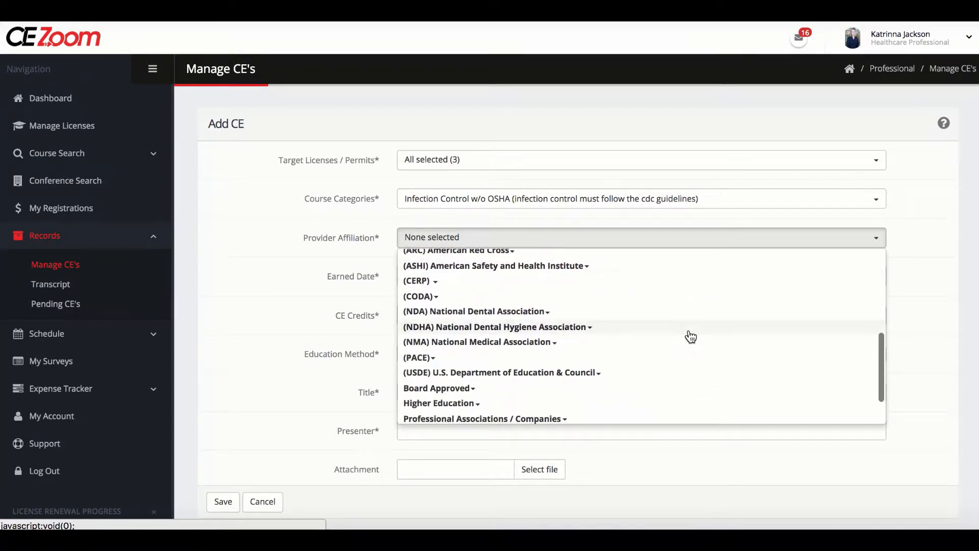
scroll(690, 337, "down", 3)
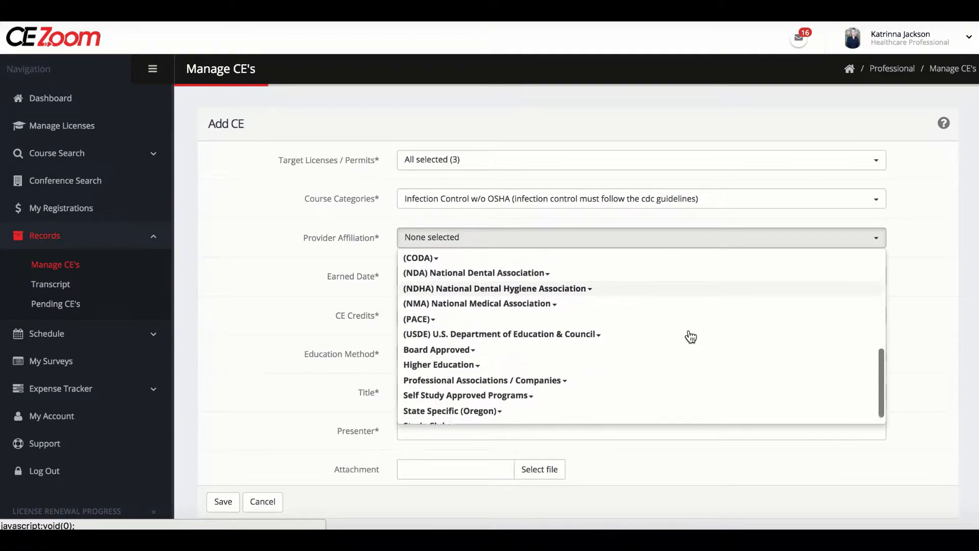
scroll(691, 337, "down", 2)
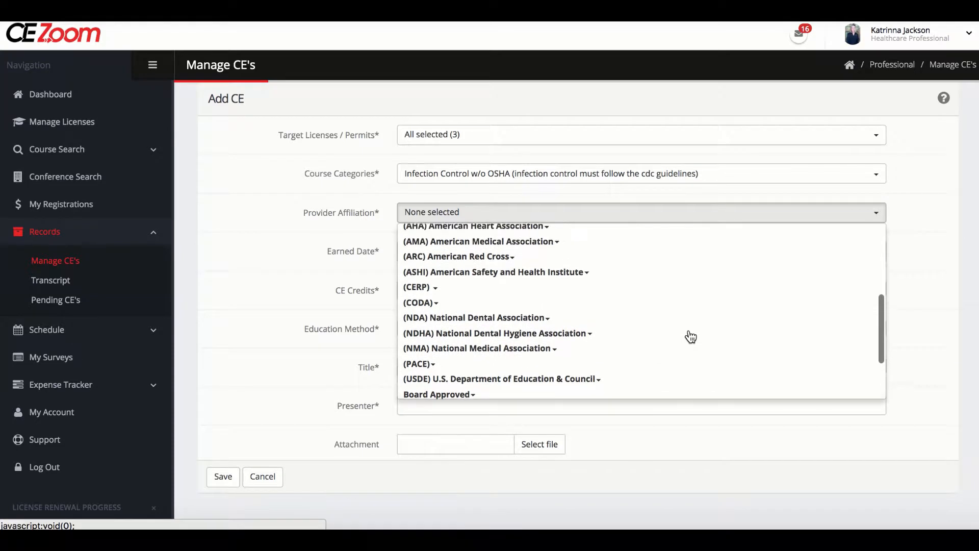
scroll(688, 334, "up", 1)
scroll(691, 337, "up", 6)
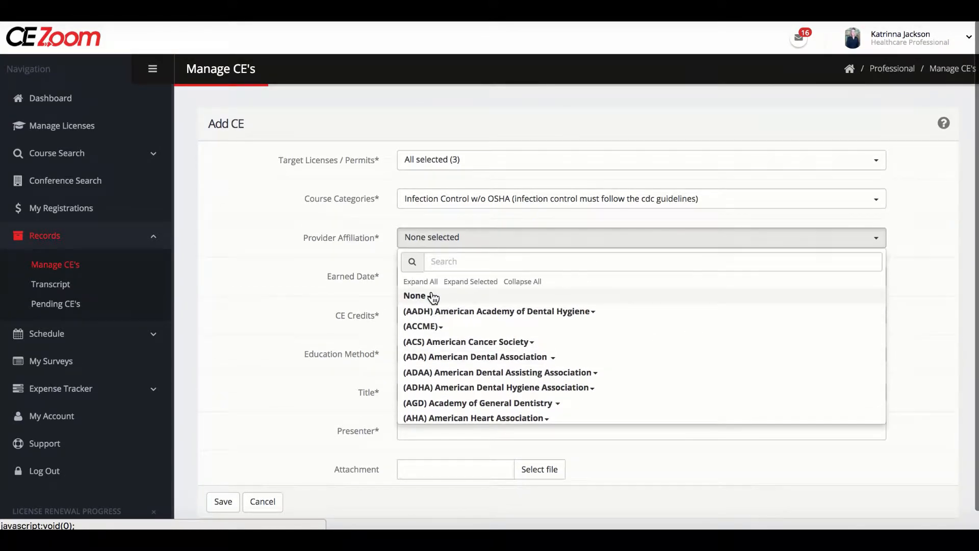
left_click(431, 296)
left_click(428, 314)
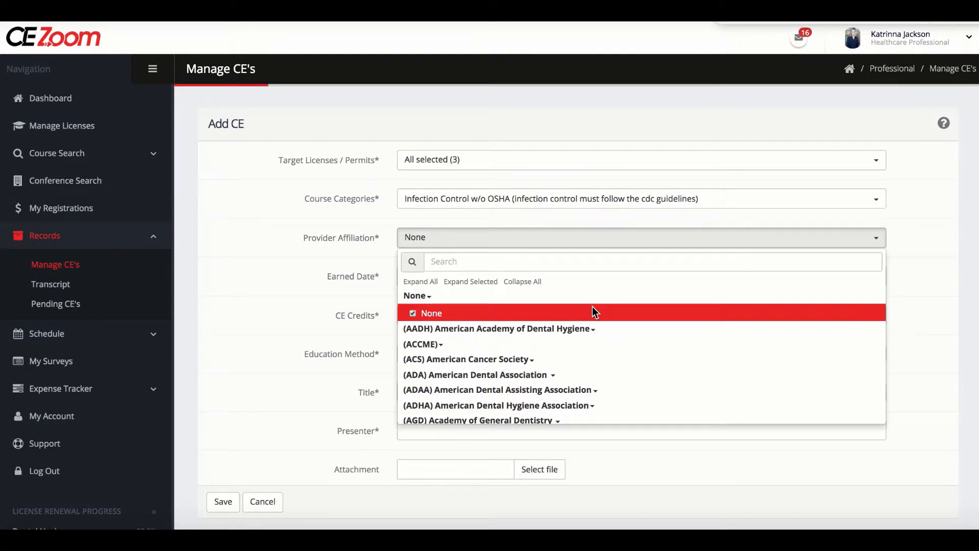
left_click(535, 313)
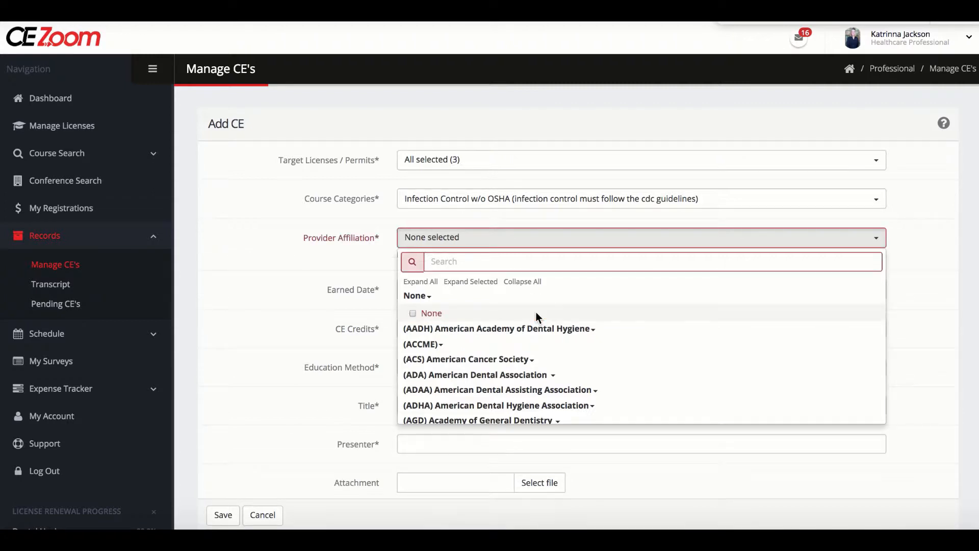
scroll(536, 315, "down", 2)
scroll(535, 316, "down", 5)
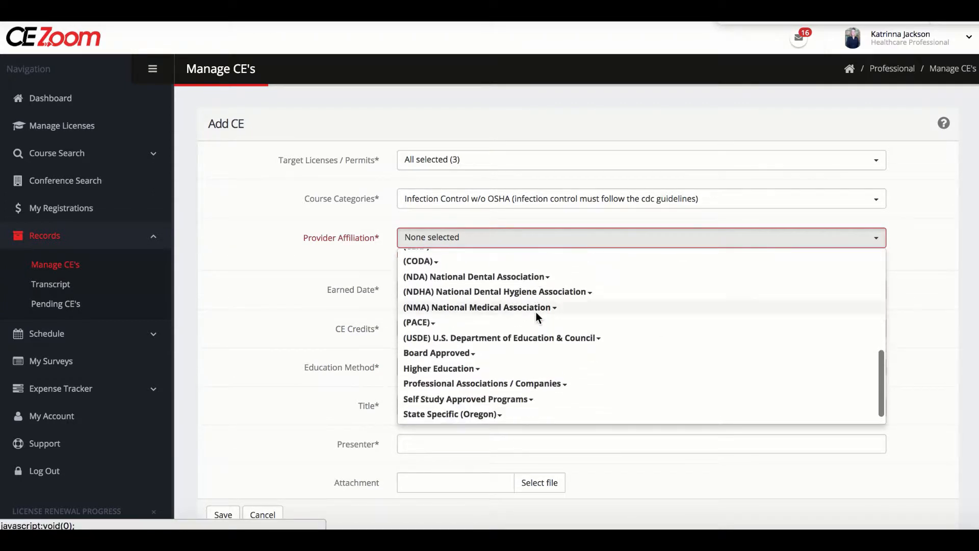
left_click(458, 265)
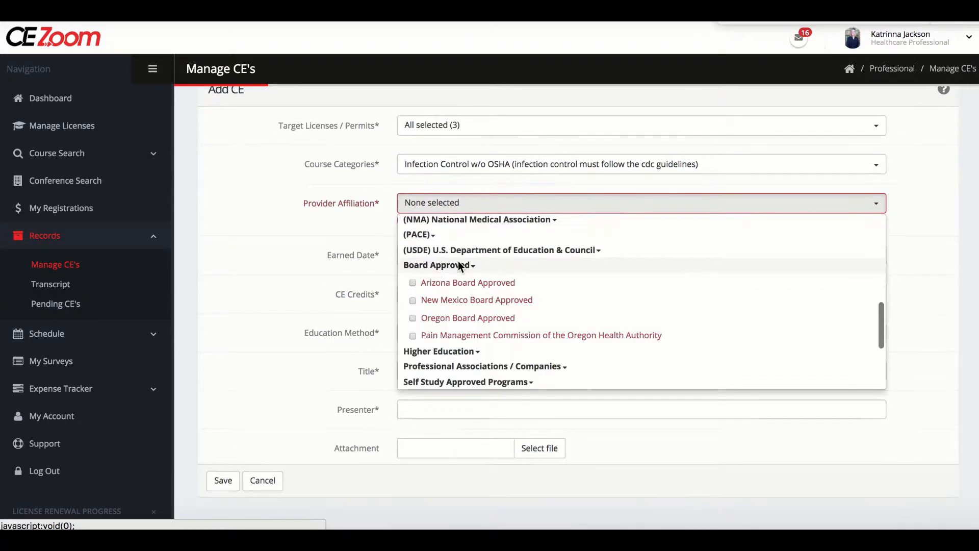
left_click(412, 300)
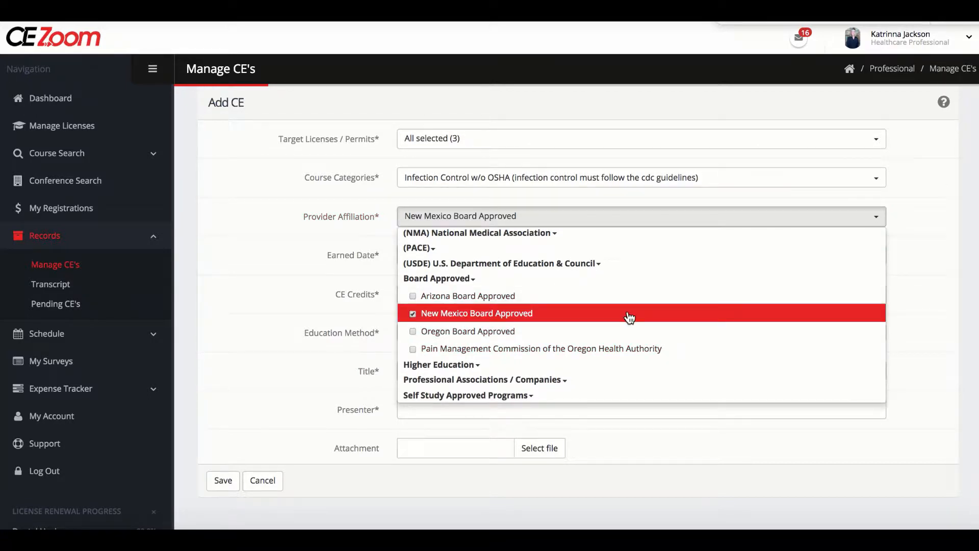
left_click(413, 313)
- Choose the American Dental Association Continuing Education Recognition Program (CERP) approved providers as the provider affiliation
scroll(487, 278, "up", 8)
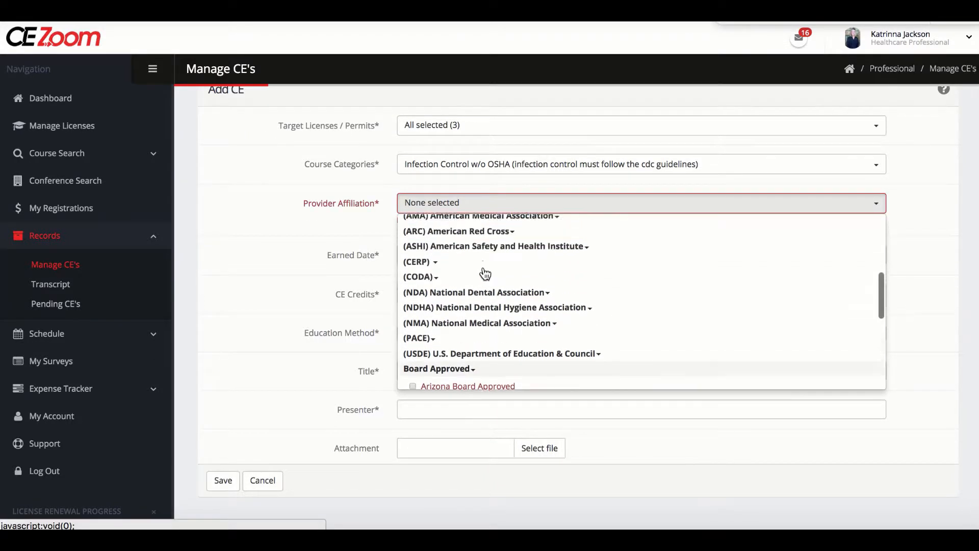
scroll(484, 274, "up", 3)
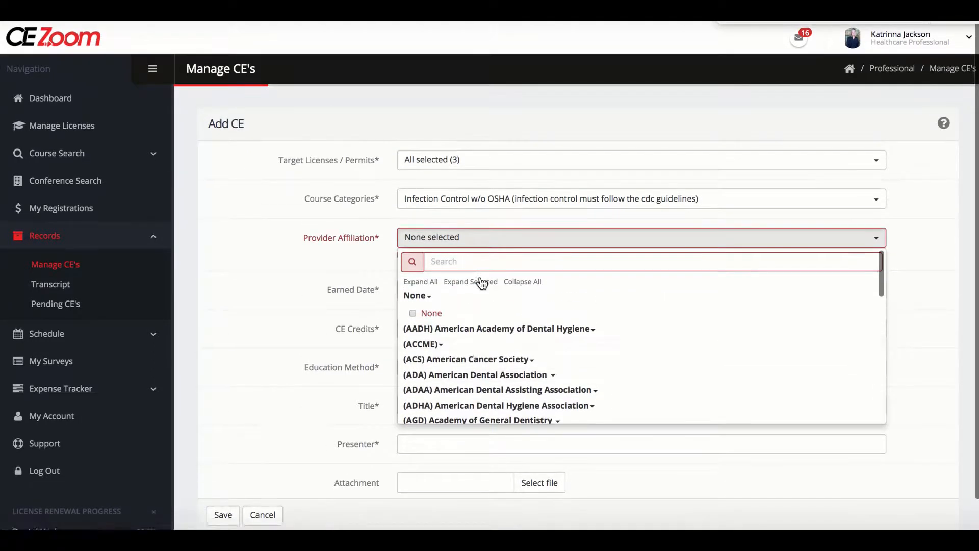
left_click(466, 376)
left_click(465, 392)
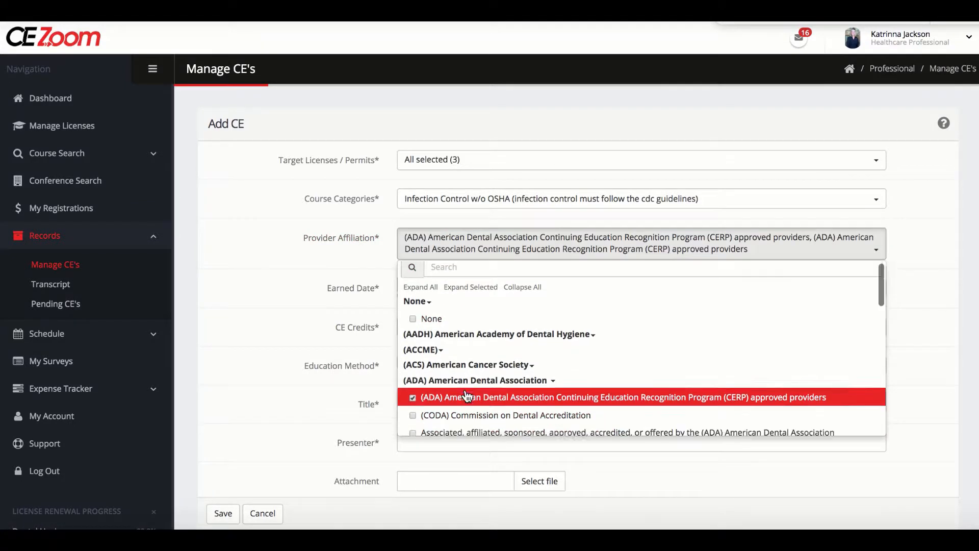
scroll(466, 380, "down", 5)
left_click(295, 317)
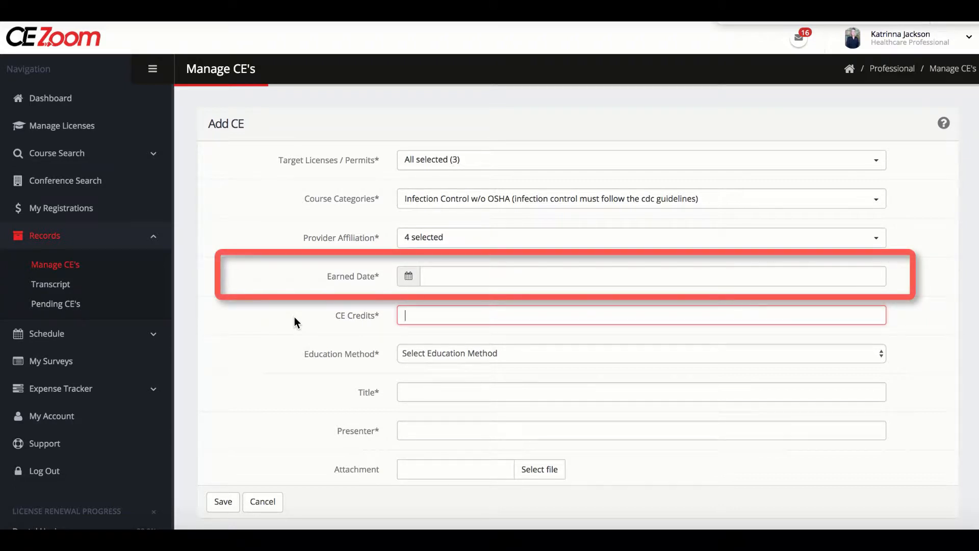
- Set the earned date to 04/06/2017 and the CE credits to 3
left_click(464, 278)
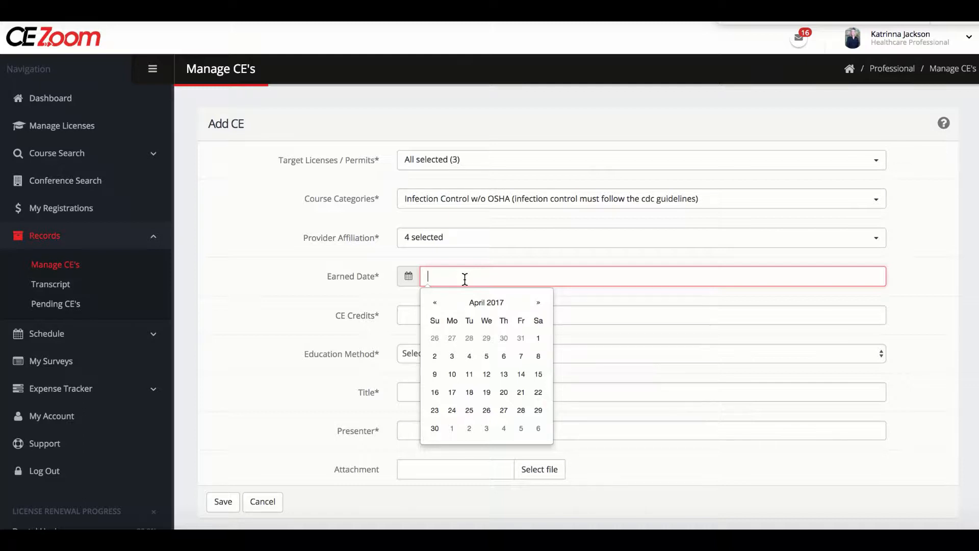
left_click(504, 357)
left_click(308, 304)
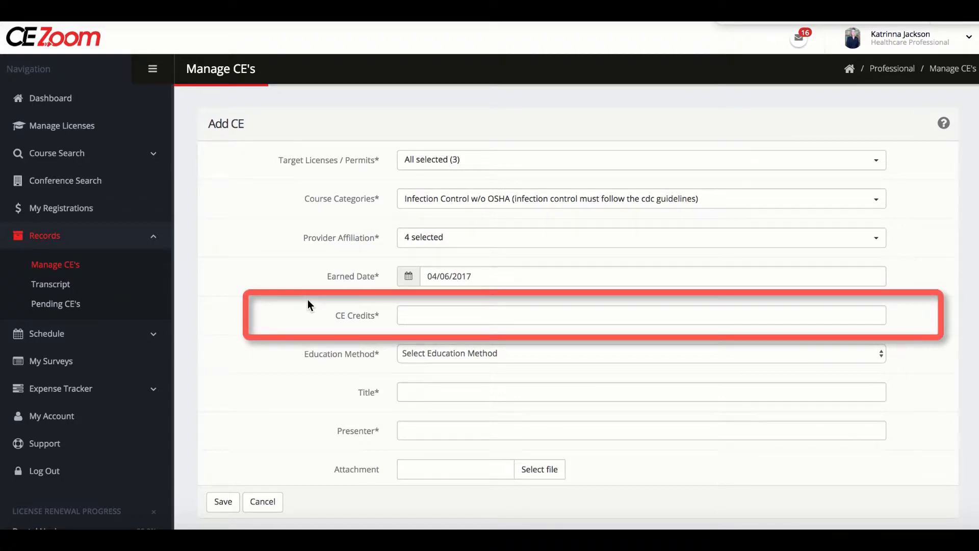
left_click(422, 316)
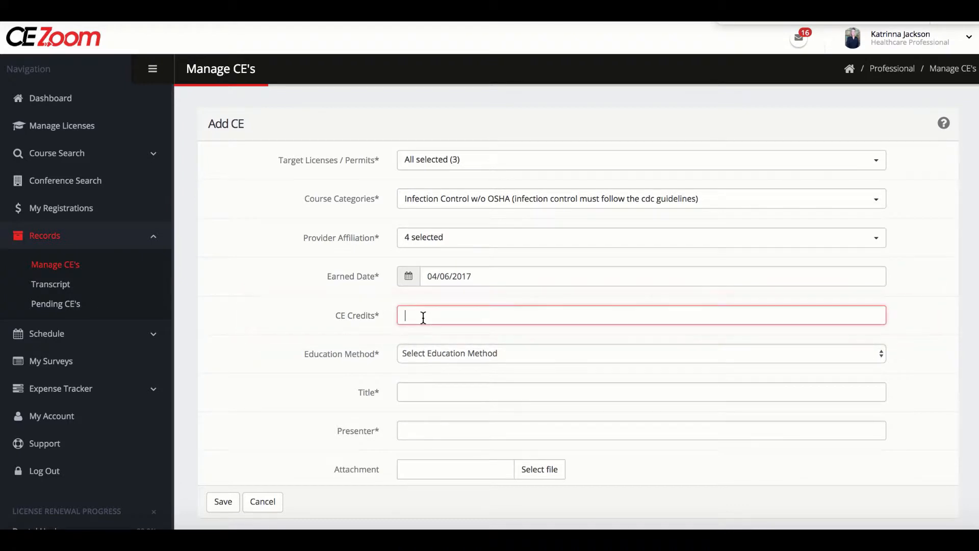
type("3")
scroll(301, 319, "down", 1)
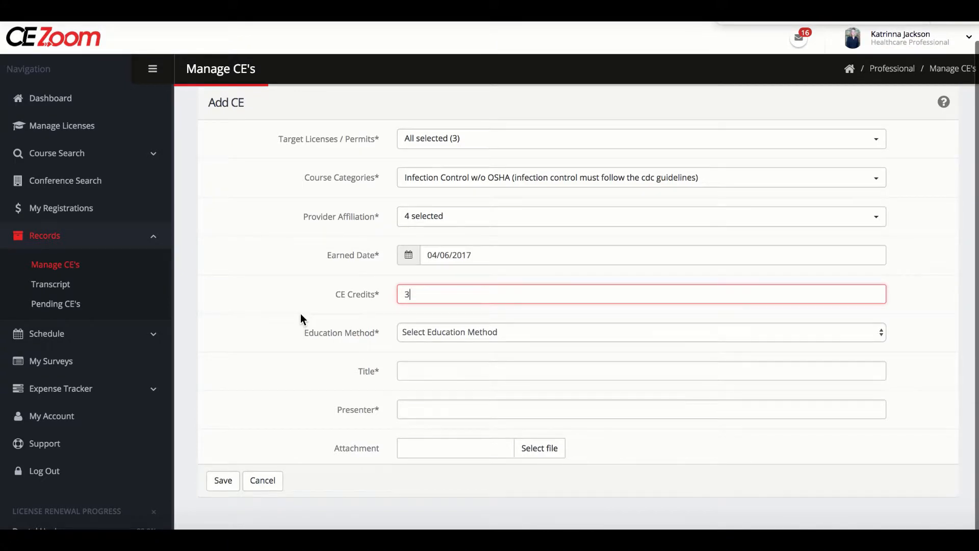
- Set the education method to Live and open the list of education types with Lecture as the choice
left_click(430, 336)
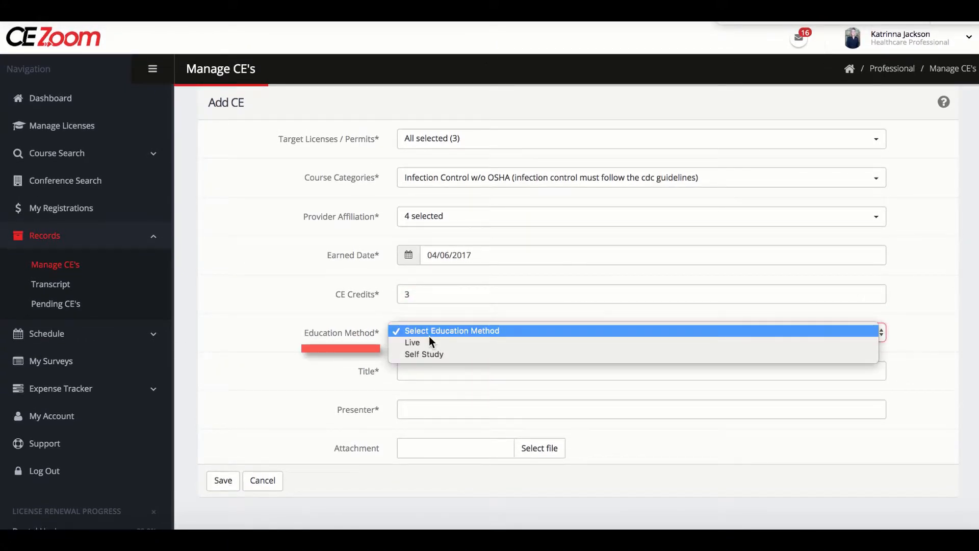
left_click(429, 342)
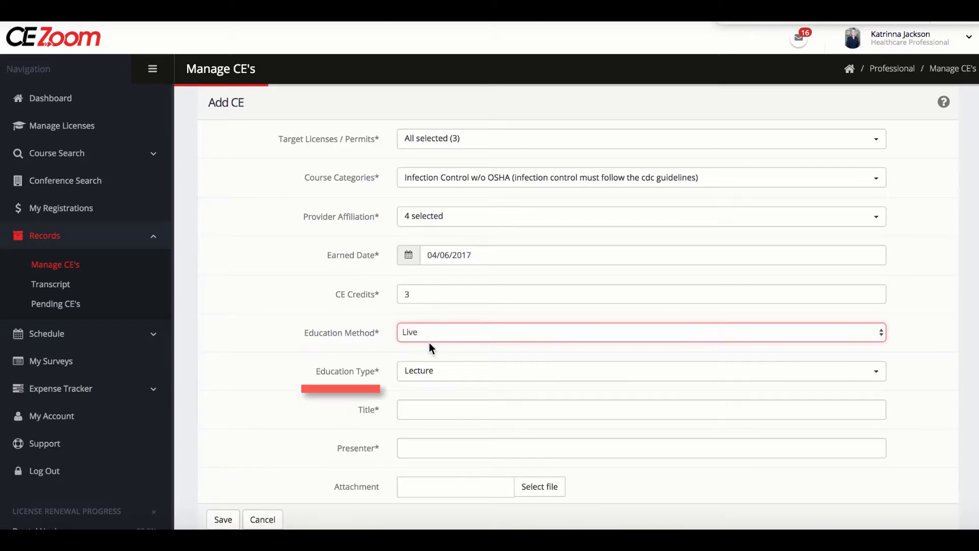
left_click(451, 380)
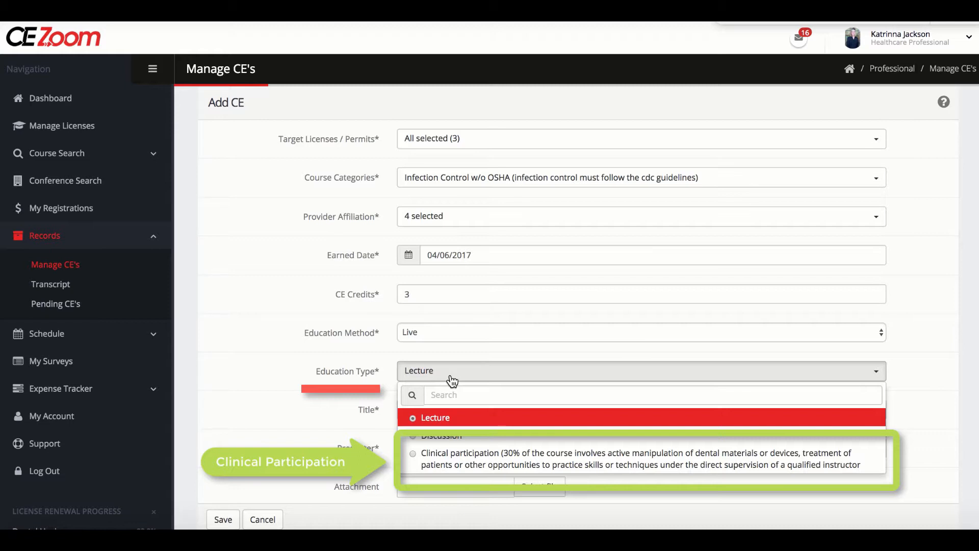
- Try Self Study as the education method, look through its education types, and restore the method to Live
left_click(445, 332)
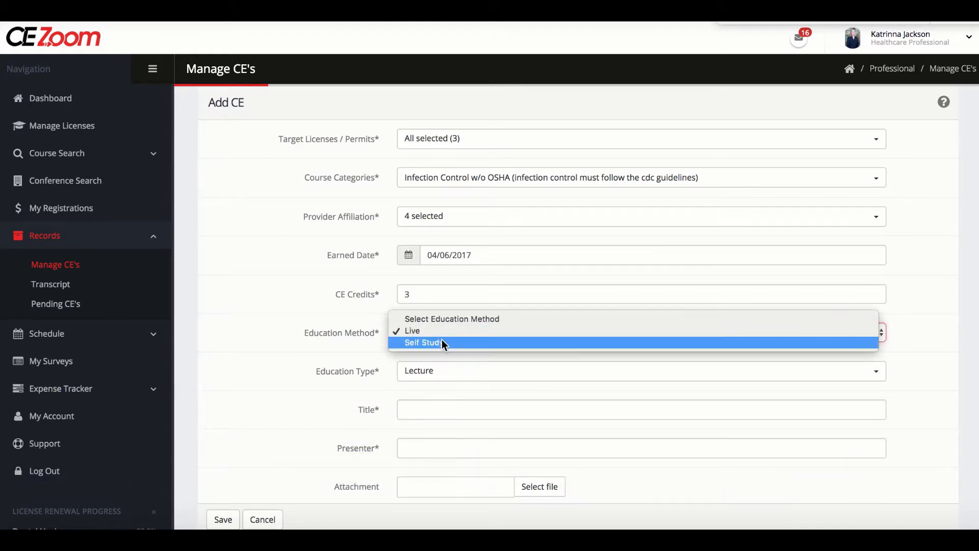
left_click(442, 343)
left_click(441, 377)
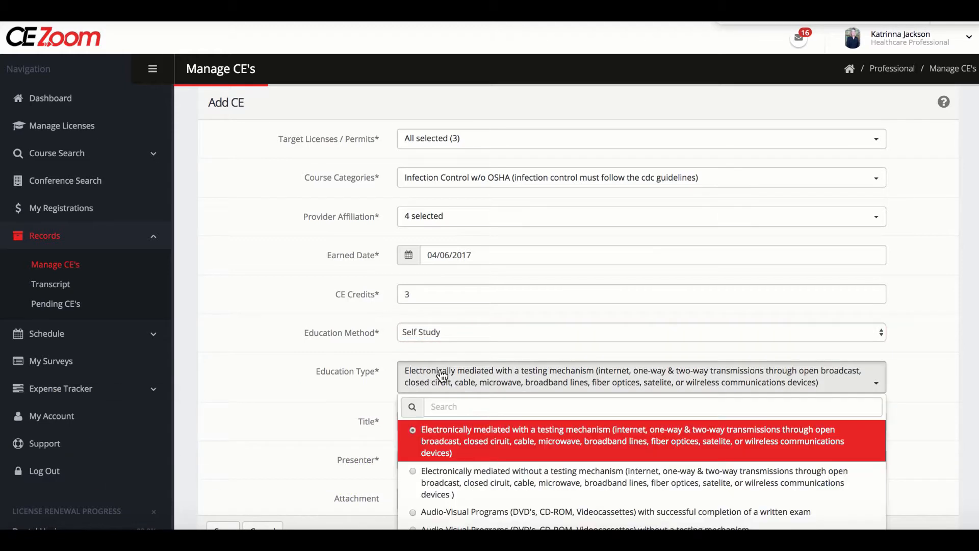
scroll(442, 376, "down", 4)
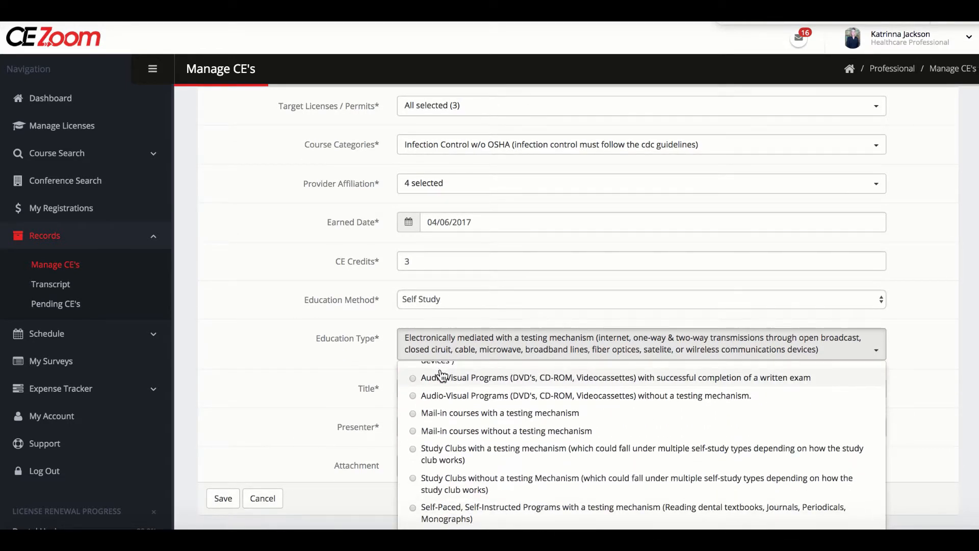
scroll(291, 382, "down", 1)
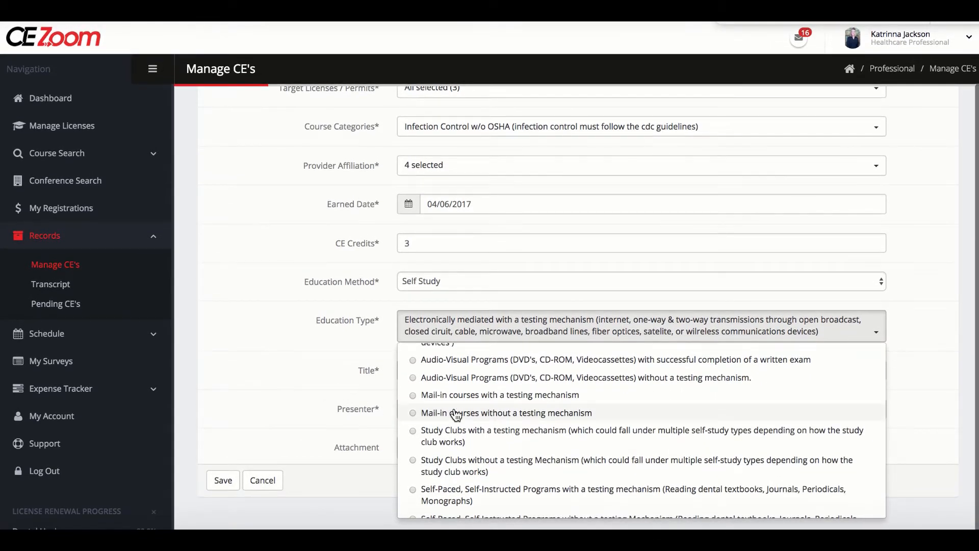
scroll(455, 414, "up", 1)
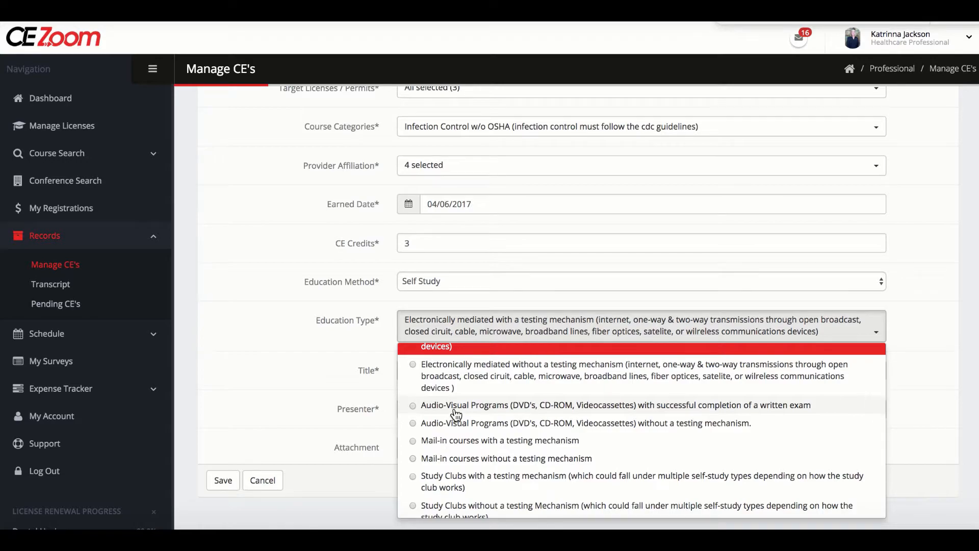
scroll(456, 415, "up", 1)
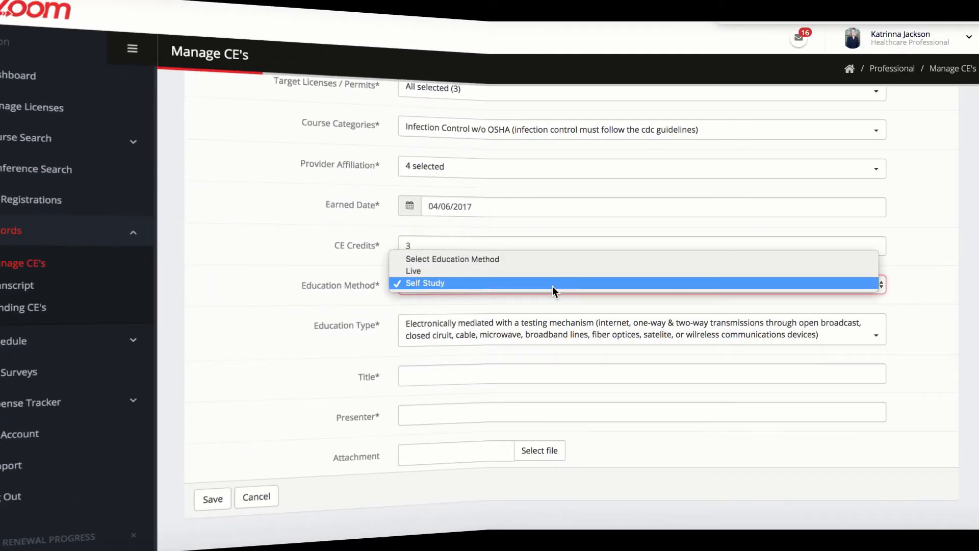
left_click(538, 271)
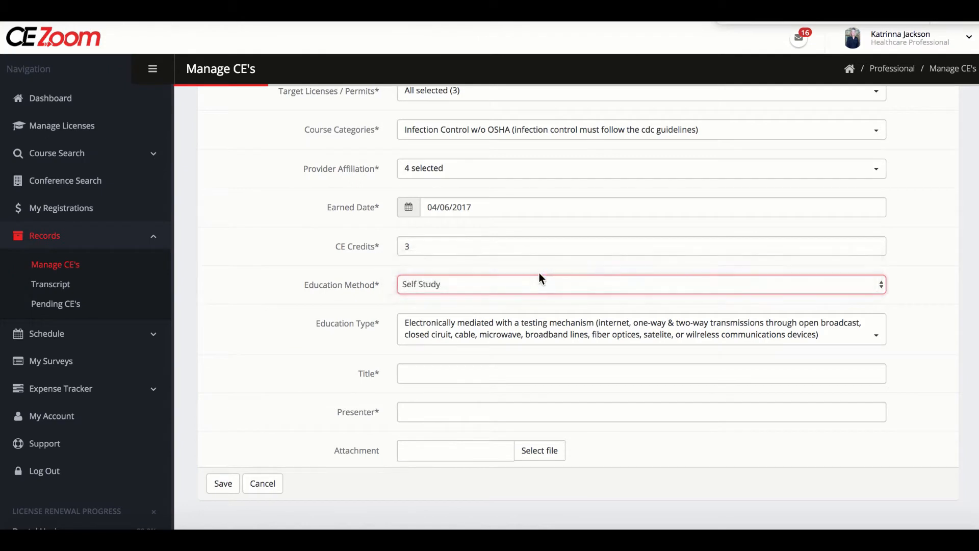
- Enter "Infection Control In Dentistry (8114)" as the course title
left_click(427, 371)
type("Inf")
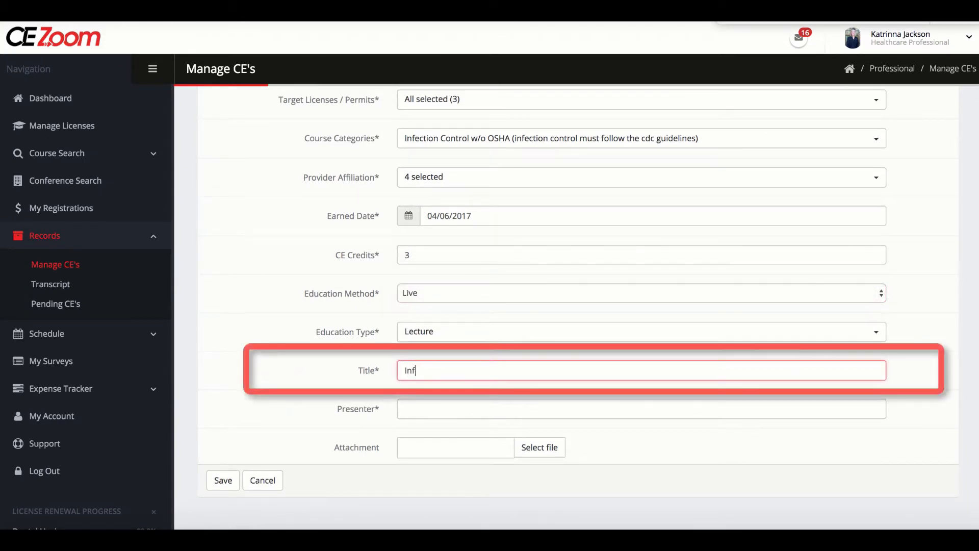
type("ection Control In Dentistry ")
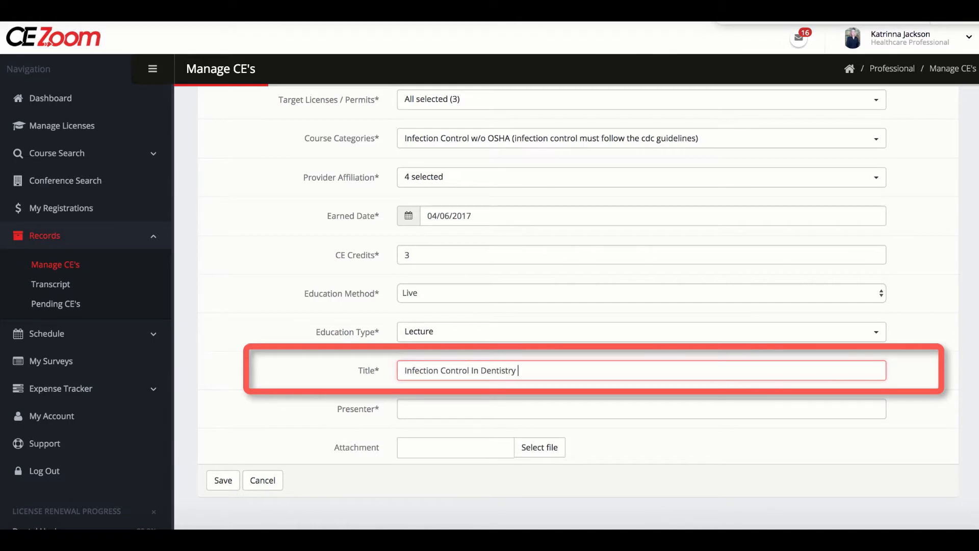
type("(8114)")
- Enter the presenter's full name followed by the credentials CDA, EFDA, EFODA, AAS
key("Tab")
type("Ginny")
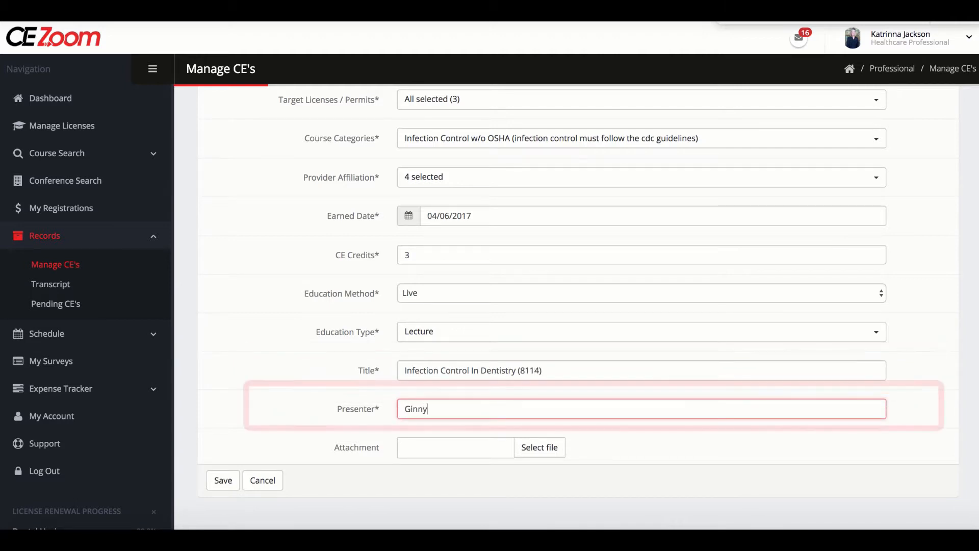
type(" Jorgensen, CDA, ")
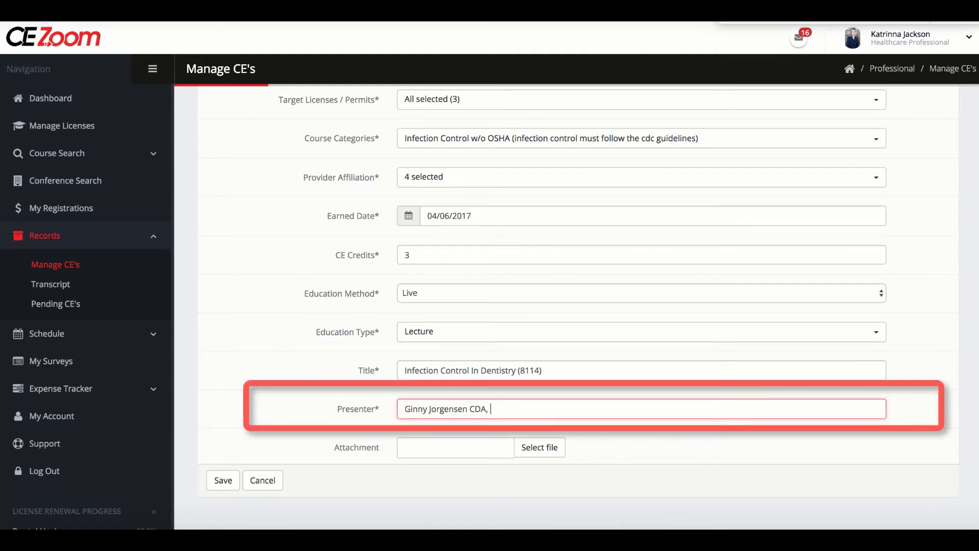
type("EFDA, EFODA, AAS")
key("BackSpace")
type("AS")
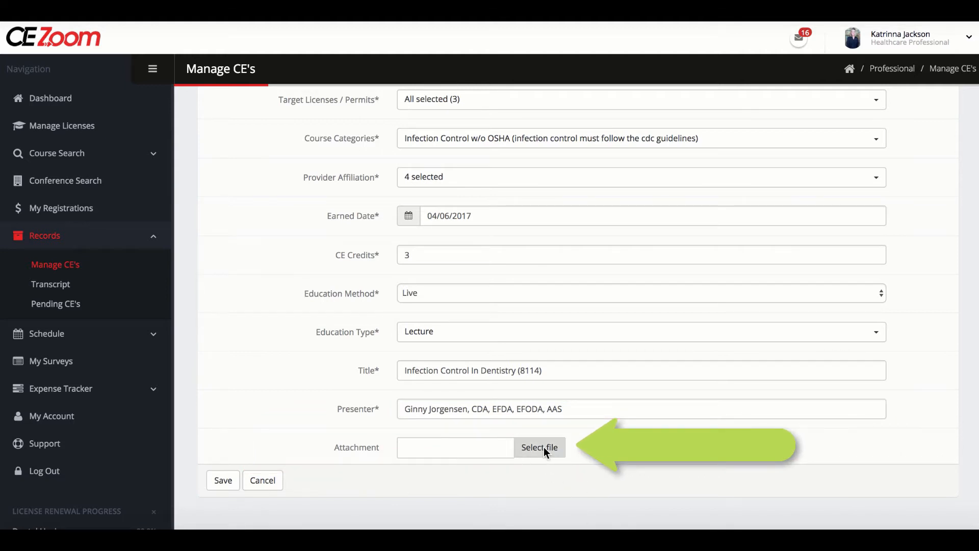
- Attach the ODA CE Certificate file from the Desktop and save the CE record
left_click(544, 447)
left_click(461, 108)
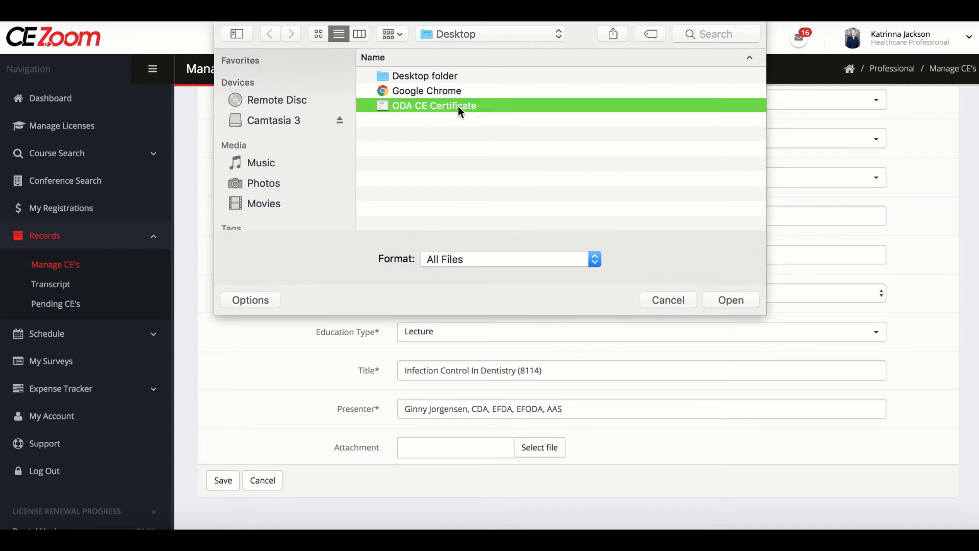
left_click(749, 297)
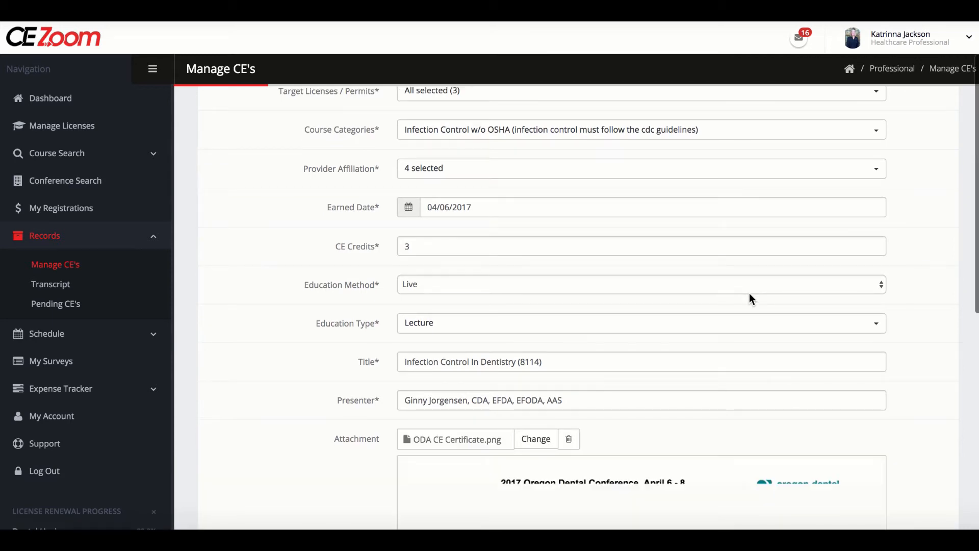
scroll(746, 307, "down", 6)
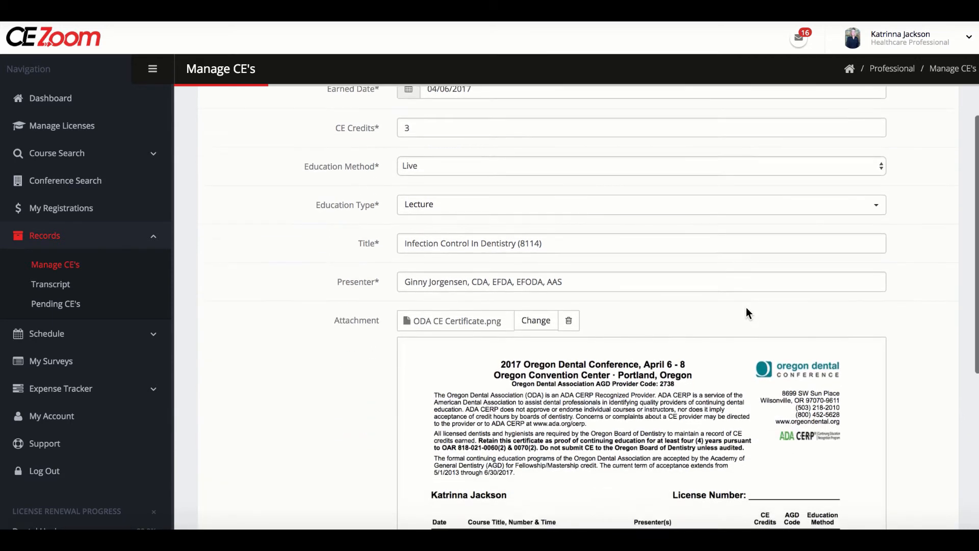
scroll(746, 306, "down", 2)
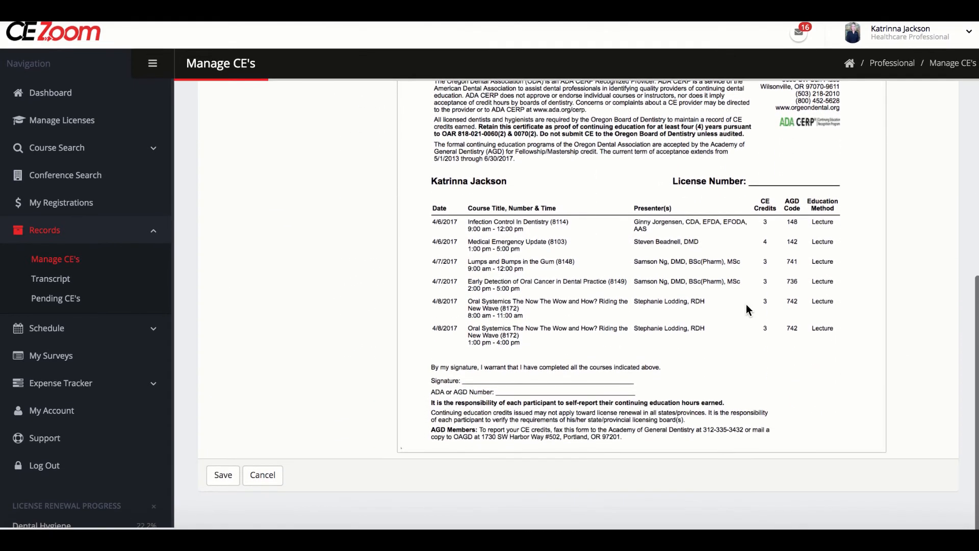
left_click(221, 487)
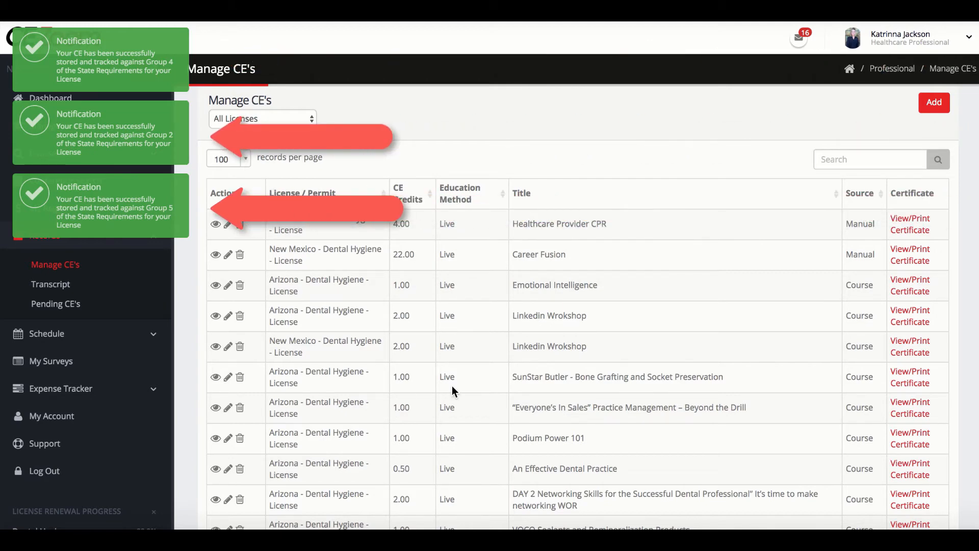
- View the certificate of the Arizona entry for Infection Control In Dentistry (8114) in the CE list
scroll(452, 385, "down", 5)
scroll(452, 383, "down", 20)
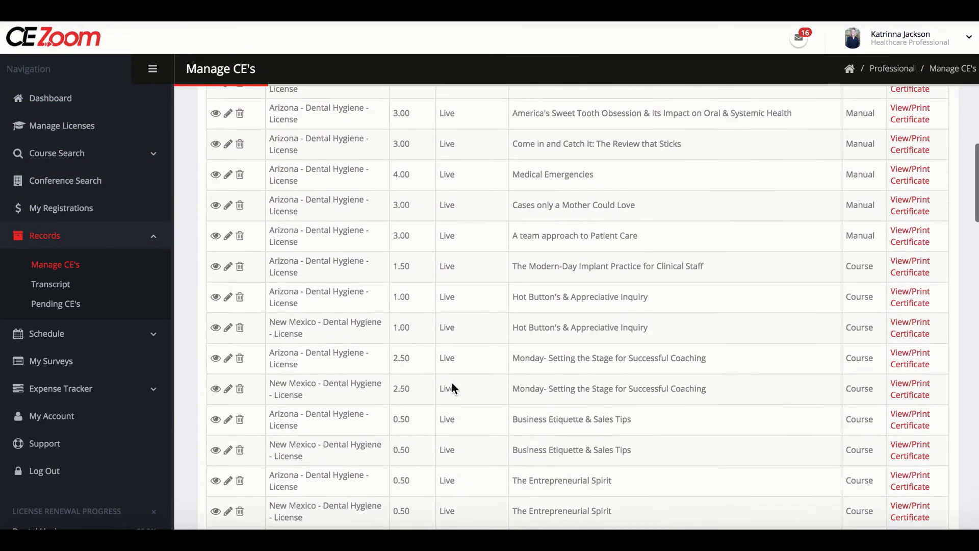
scroll(452, 386, "down", 8)
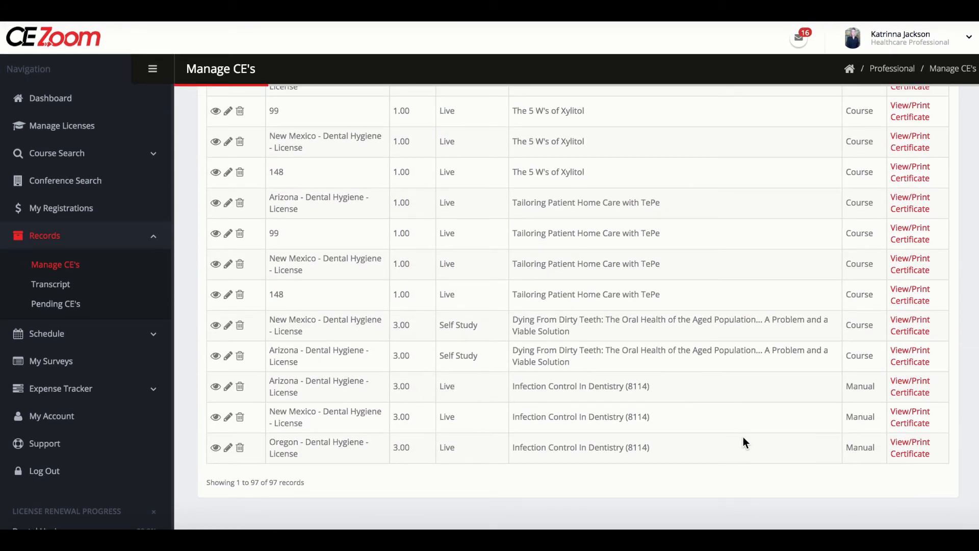
left_click(894, 396)
scroll(894, 395, "down", 6)
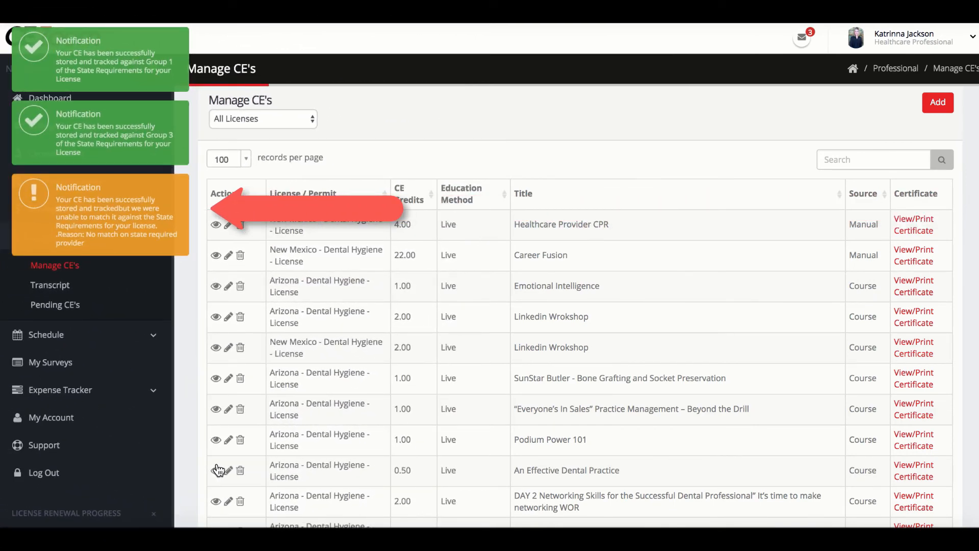
- Dismiss the three notifications about how the stored CE was tracked against the license requirements
left_click(179, 190)
left_click(180, 116)
left_click(179, 46)
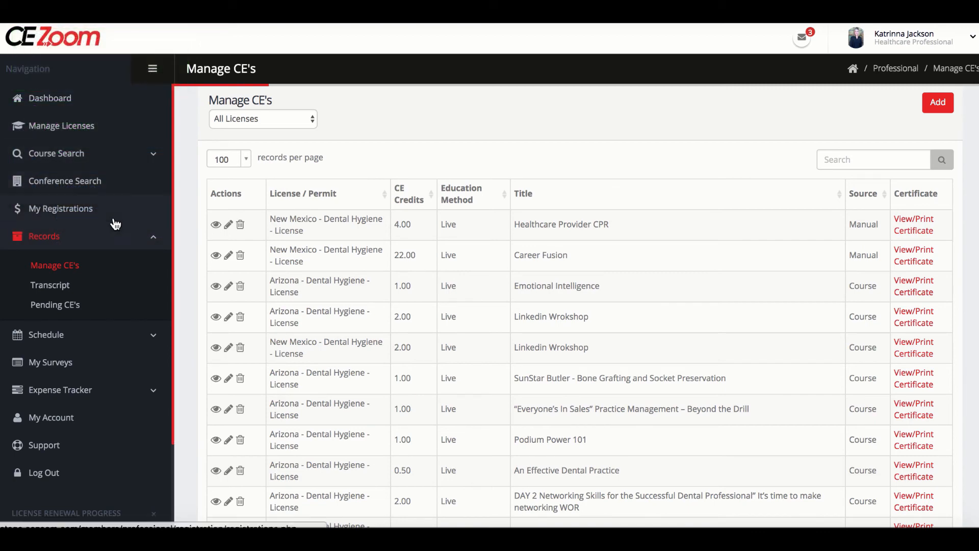
- Open the transcript for the Texas - Dental Hygiene license and examine its courses taken not matching requirements
left_click(67, 291)
left_click(867, 118)
left_click(871, 136)
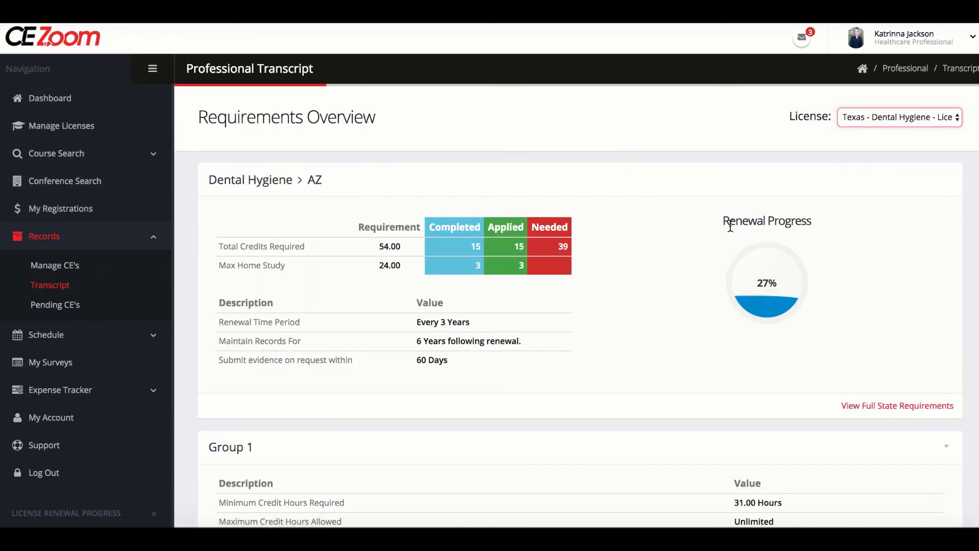
scroll(693, 283, "down", 8)
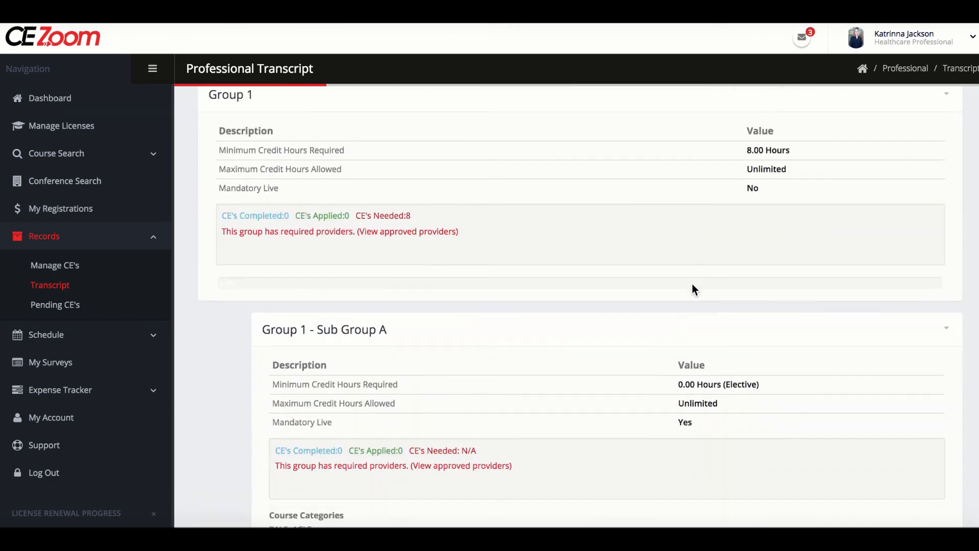
scroll(693, 284, "down", 20)
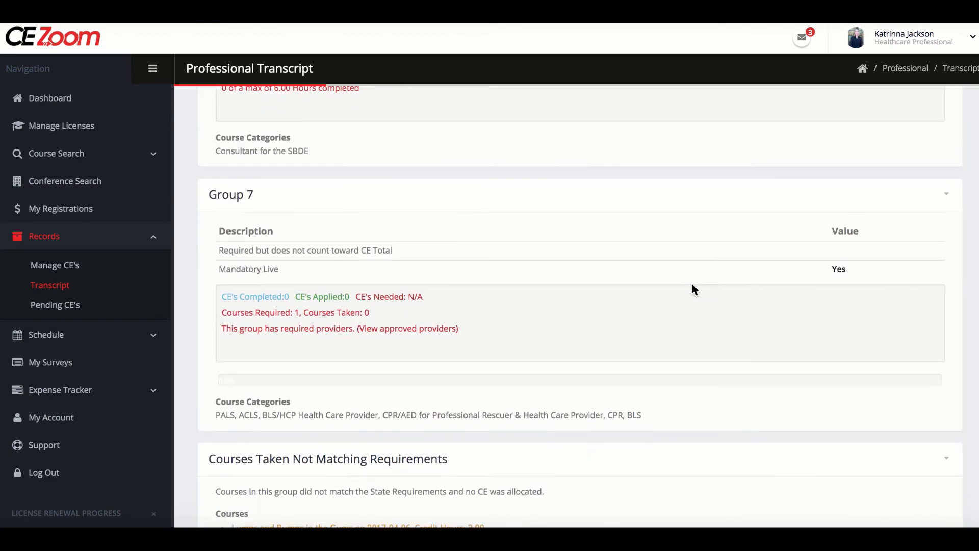
scroll(693, 284, "down", 2)
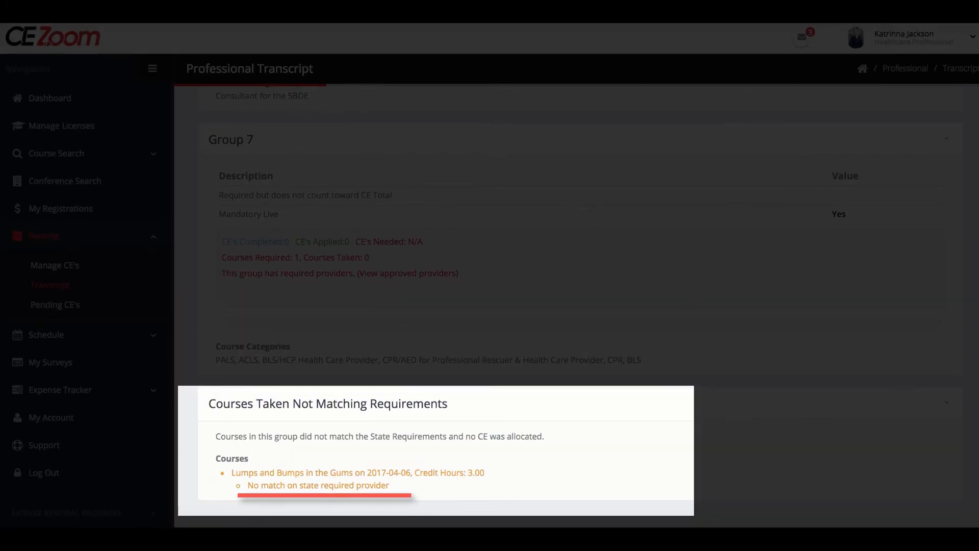